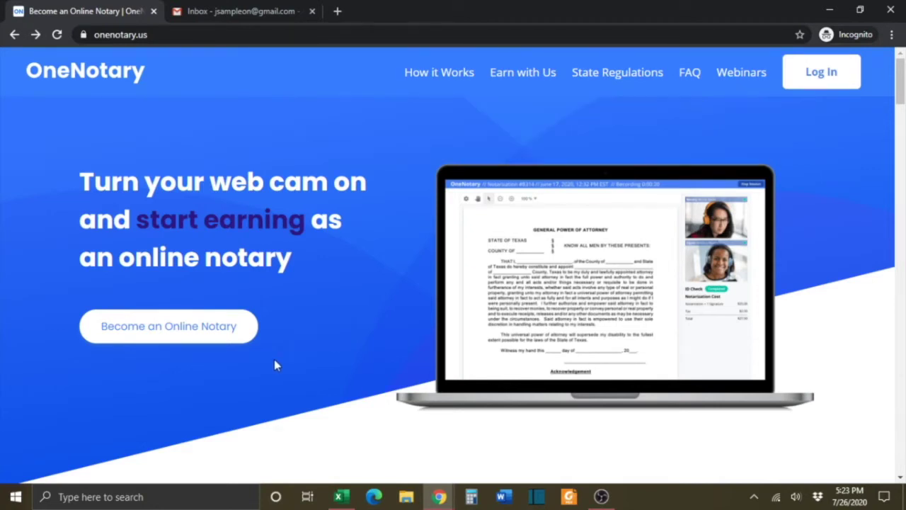
# Open the Notary Sign Up form from the homepage via 'Become an Online Notary'
pyautogui.click(180, 333)
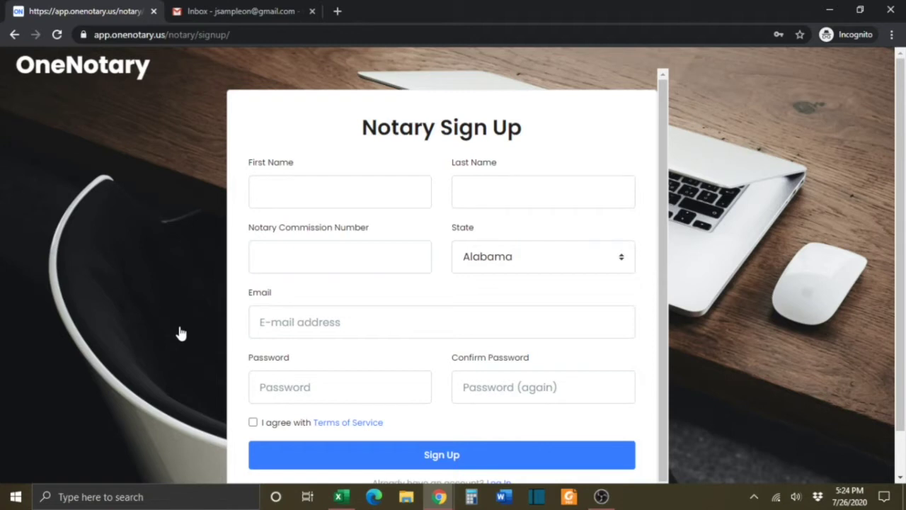
# Enter the notary's first and last name and commission number, and choose Texas as the state
pyautogui.click(302, 198)
pyautogui.write('Jane')
pyautogui.press('Tab')
pyautogui.write('Sample')
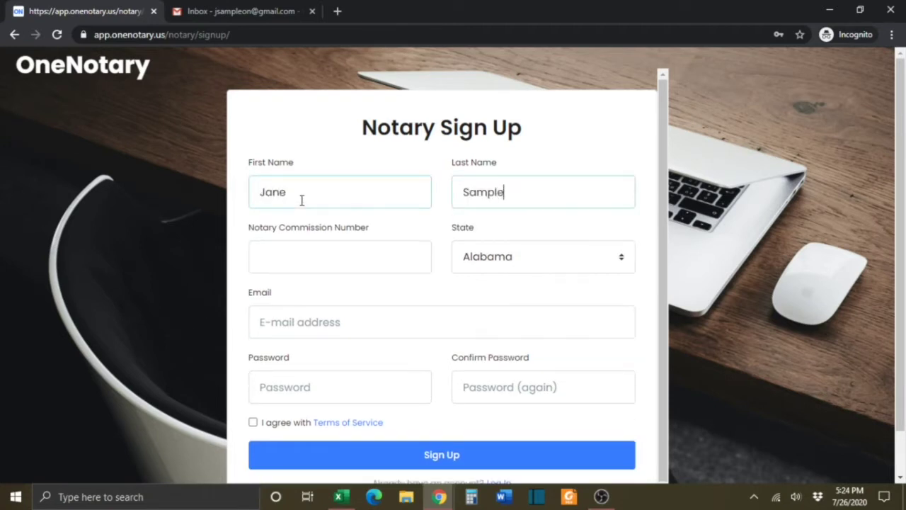
pyautogui.press('Tab')
pyautogui.write('123')
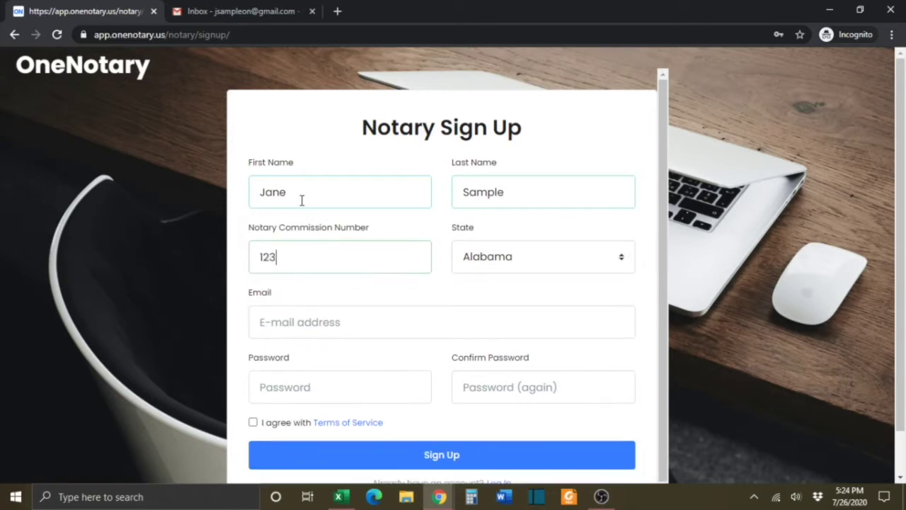
pyautogui.write('4567-8')
pyautogui.press('Tab')
pyautogui.write('tex')
# Enter the notary's email address, then set and confirm the account password
pyautogui.press('Tab')
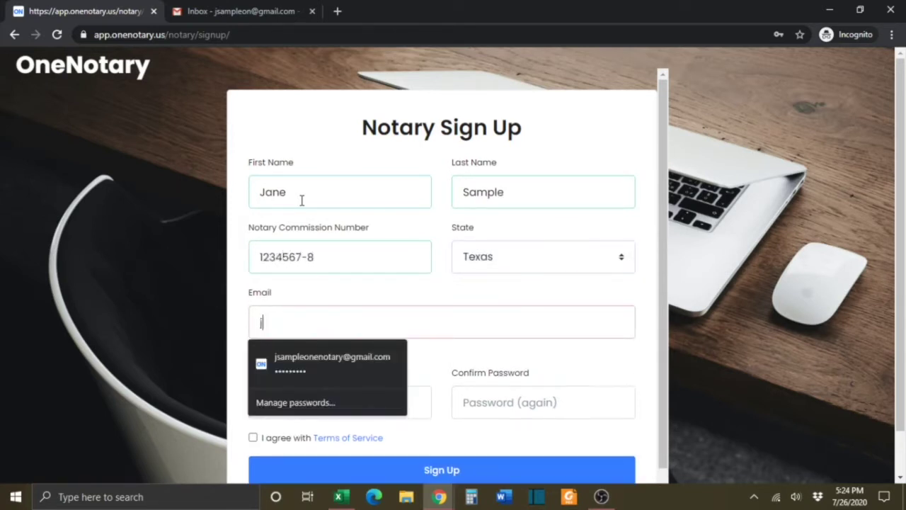
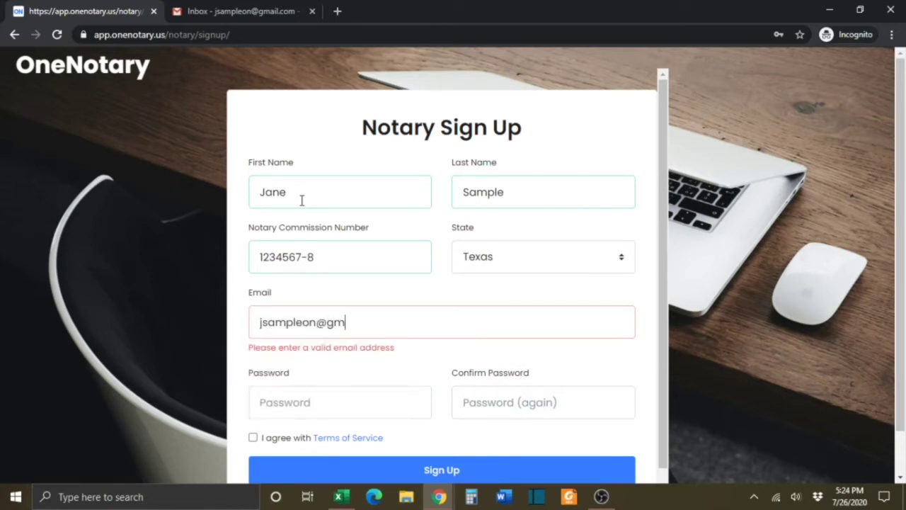
pyautogui.press('Tab')
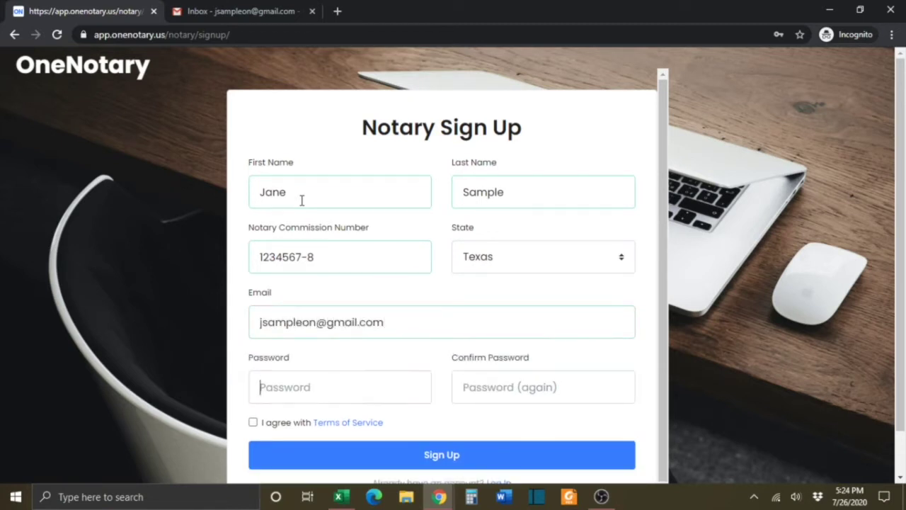
pyautogui.write('••••••••••')
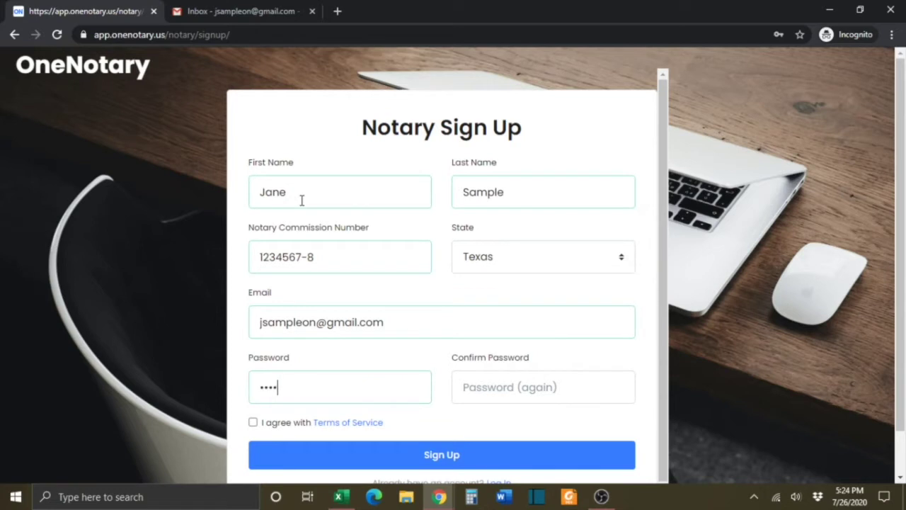
pyautogui.press('Tab')
pyautogui.write('••••••••••')
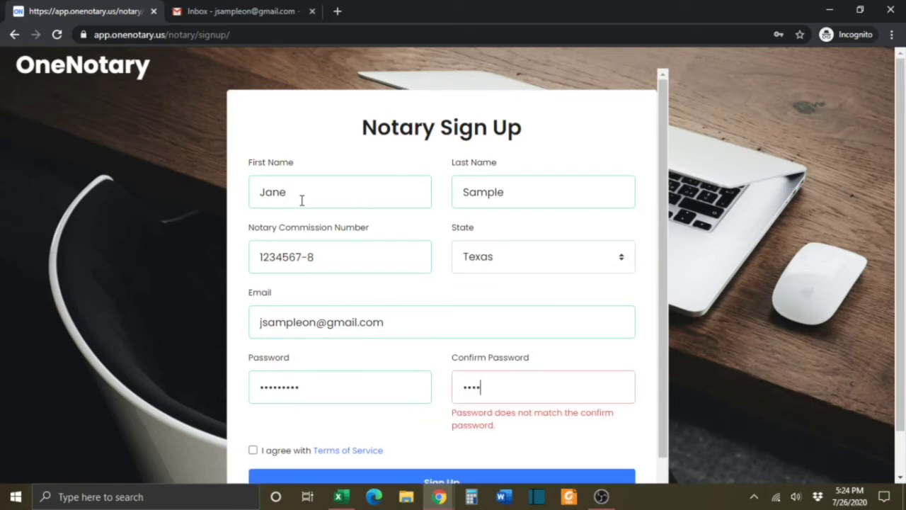
pyautogui.press('Return')
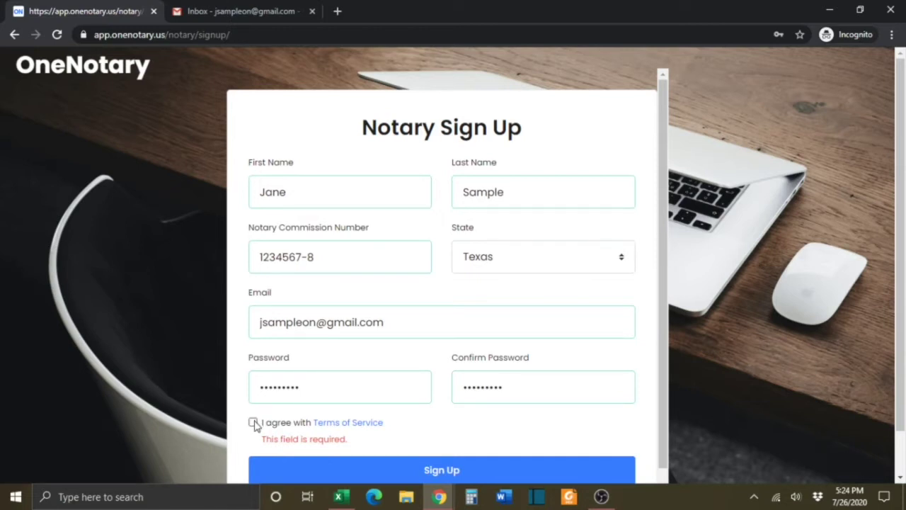
# Accept the Terms of Service, submit the sign-up, and switch to the Gmail inbox
pyautogui.click(253, 423)
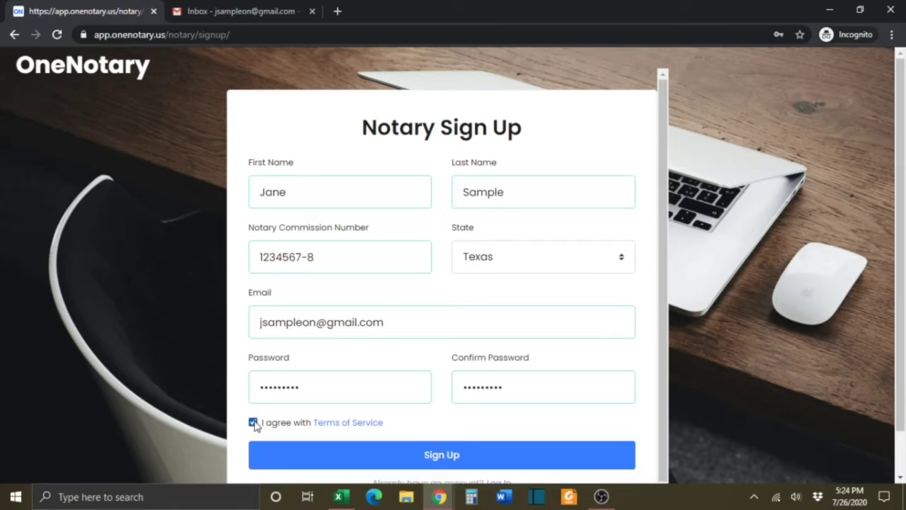
pyautogui.click(448, 461)
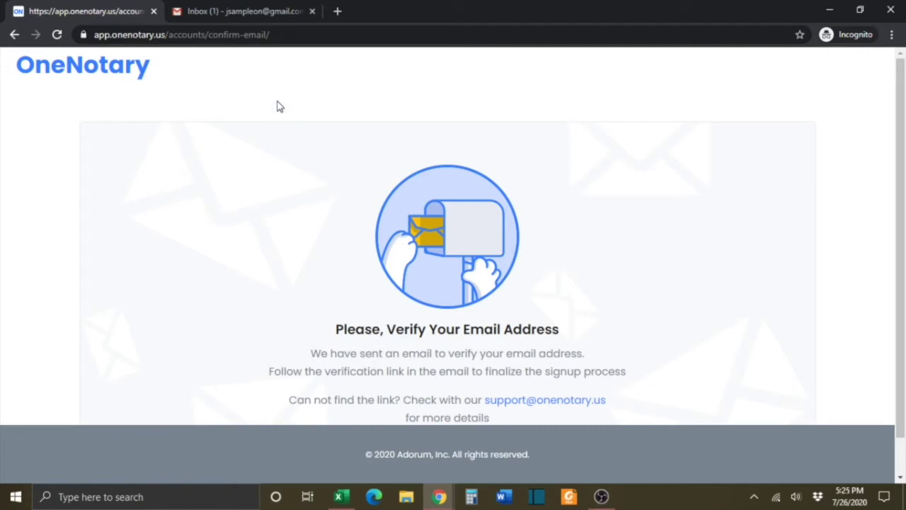
pyautogui.click(263, 7)
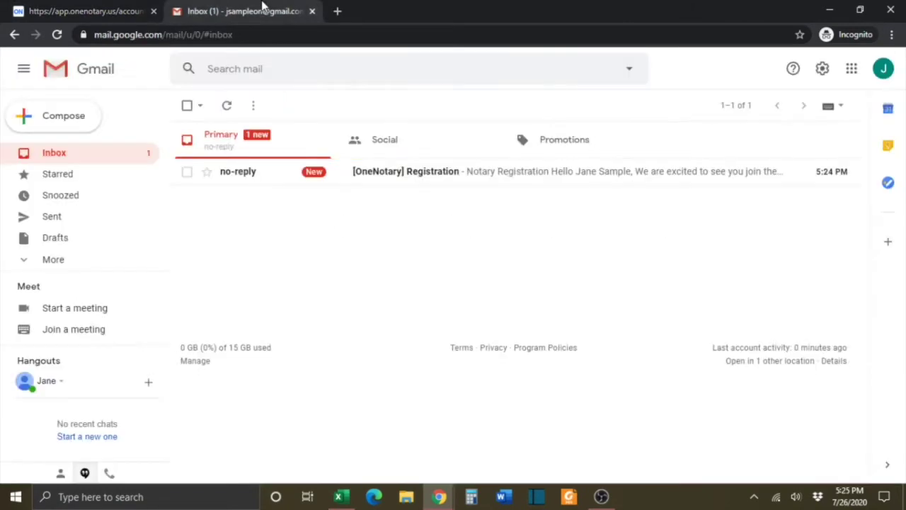
# Read the [OneNotary] Registration email down to How it Works and follow its Get Started link
pyautogui.click(520, 180)
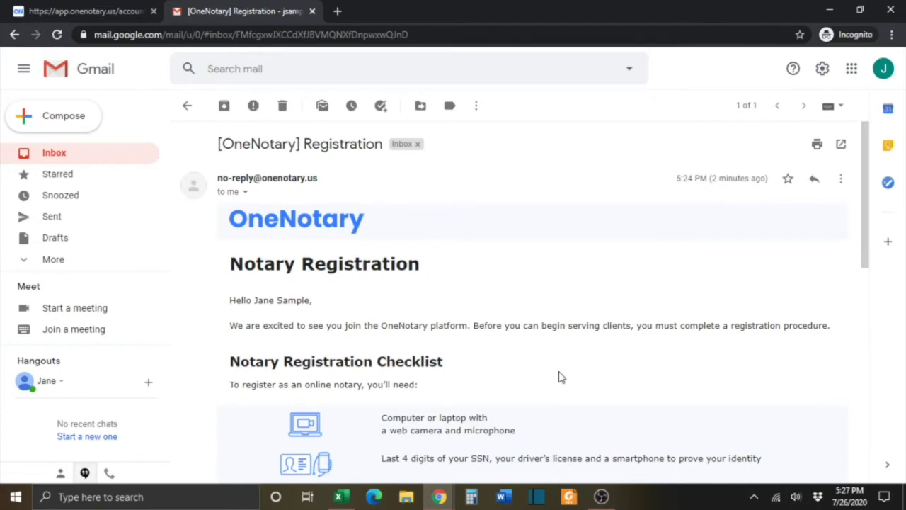
pyautogui.scroll(-5, 559, 376)
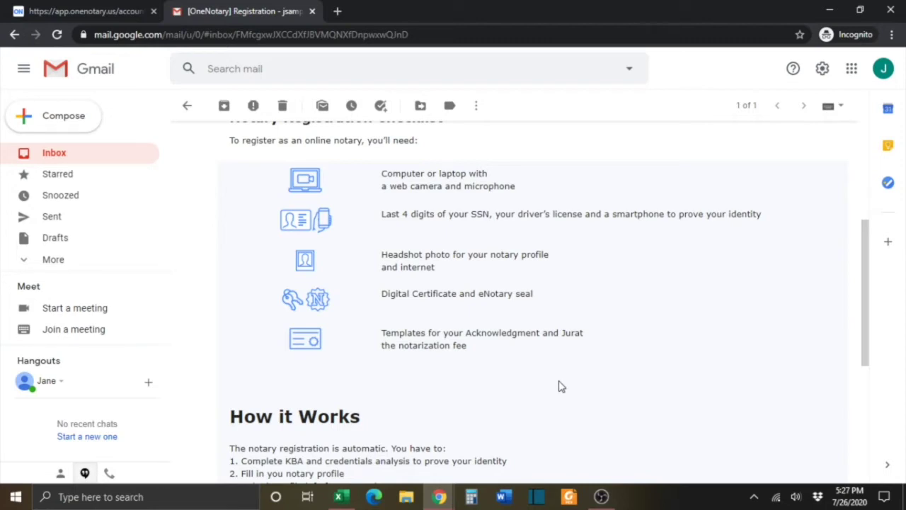
pyautogui.scroll(1, 559, 386)
pyautogui.scroll(-4, 559, 385)
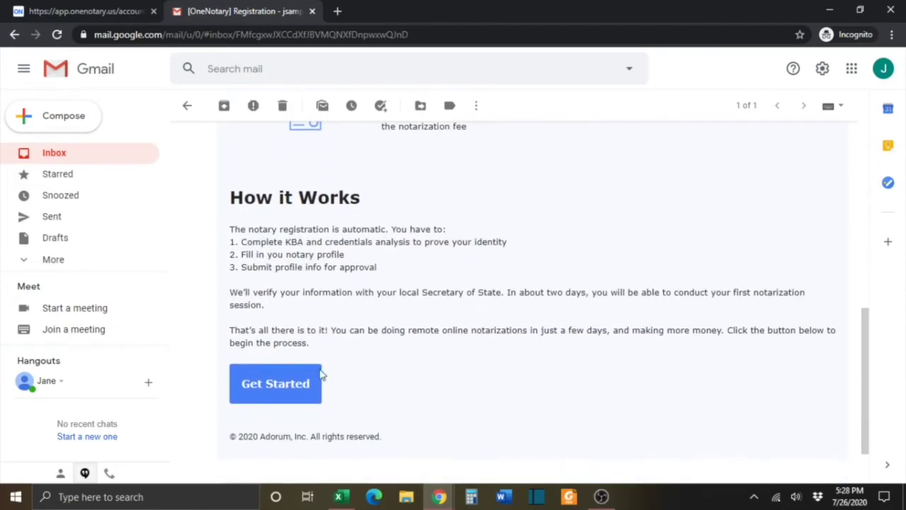
pyautogui.click(291, 392)
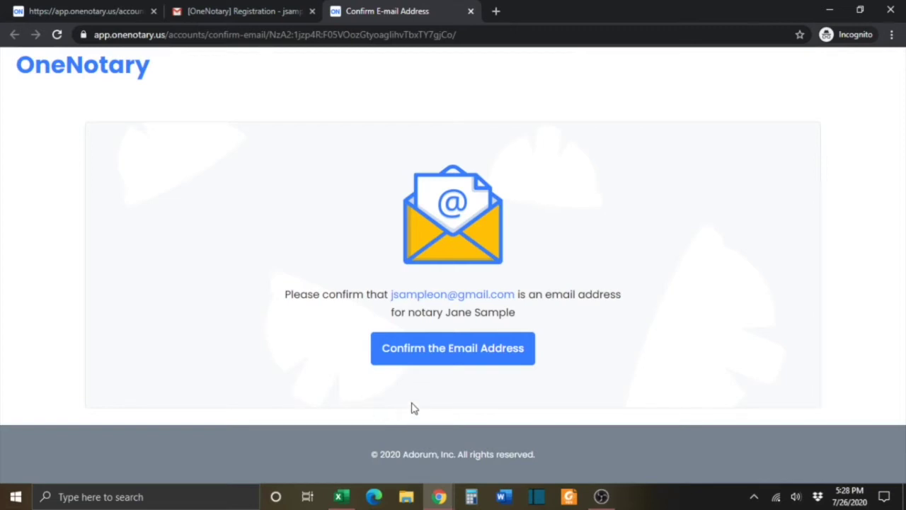
# Confirm the notary's email address on the Confirm E-mail Address page
pyautogui.click(439, 360)
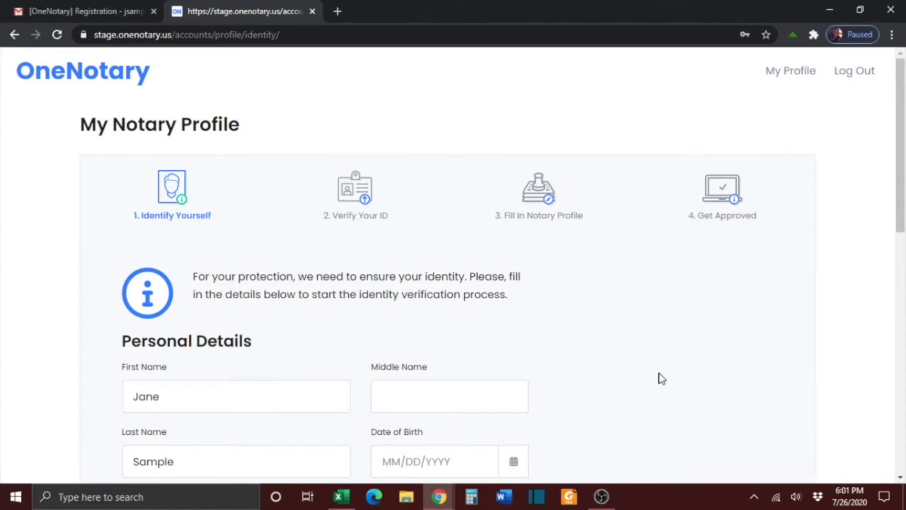
# Enter the notary's date of birth and the last four SSN digits
pyautogui.click(901, 478)
pyautogui.click(901, 479)
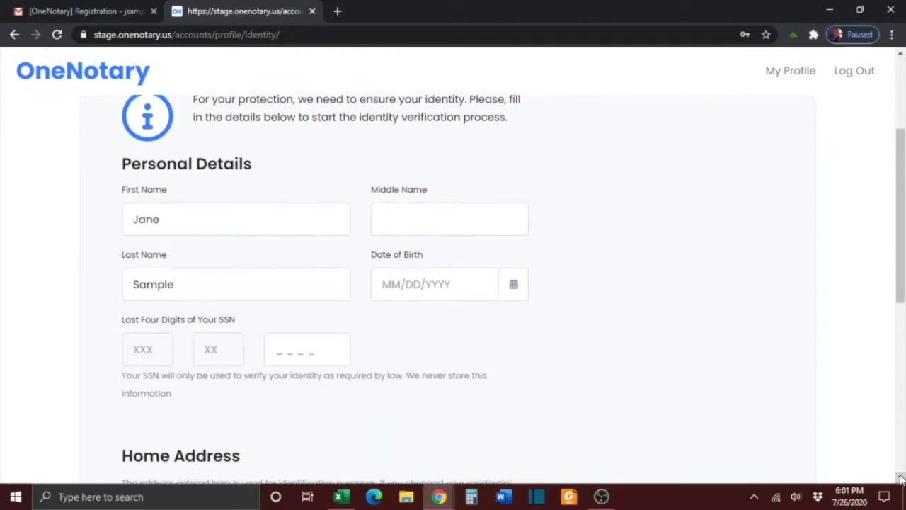
pyautogui.click(469, 284)
pyautogui.write('07/3')
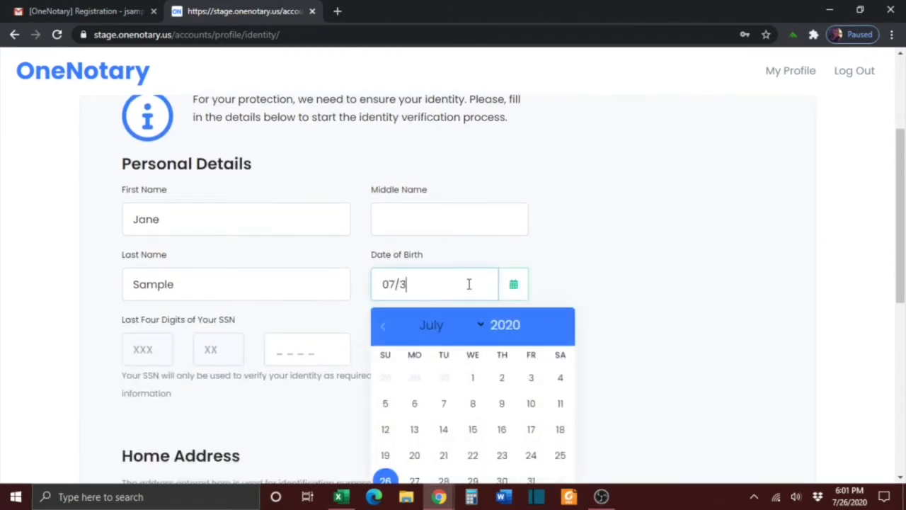
pyautogui.write('0/1976')
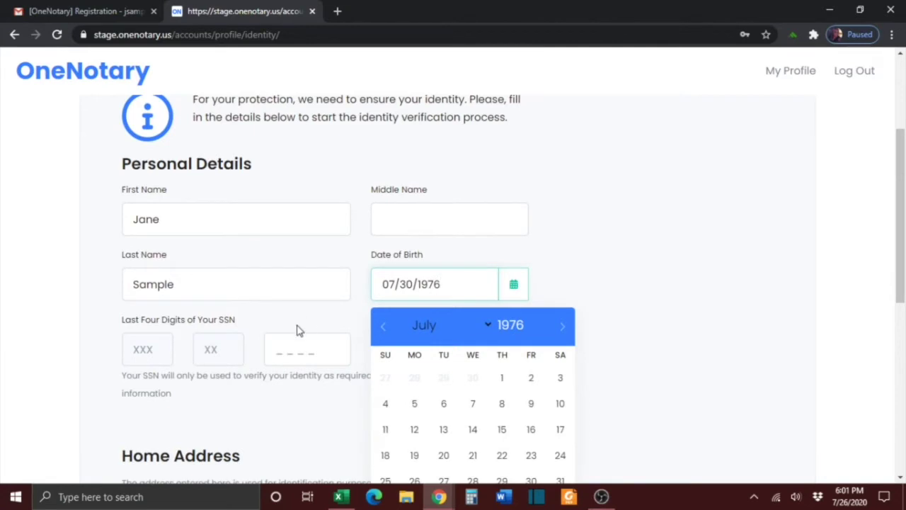
pyautogui.click(289, 348)
pyautogui.write('1234')
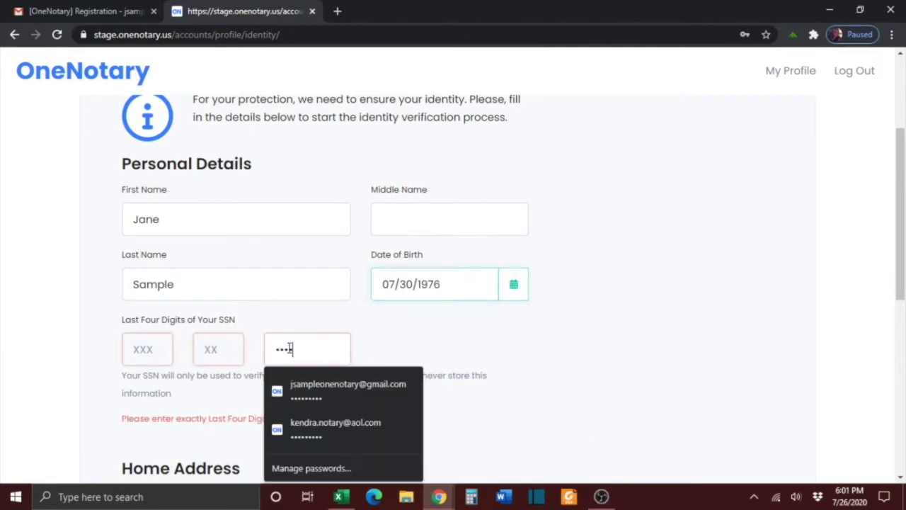
pyautogui.click(354, 352)
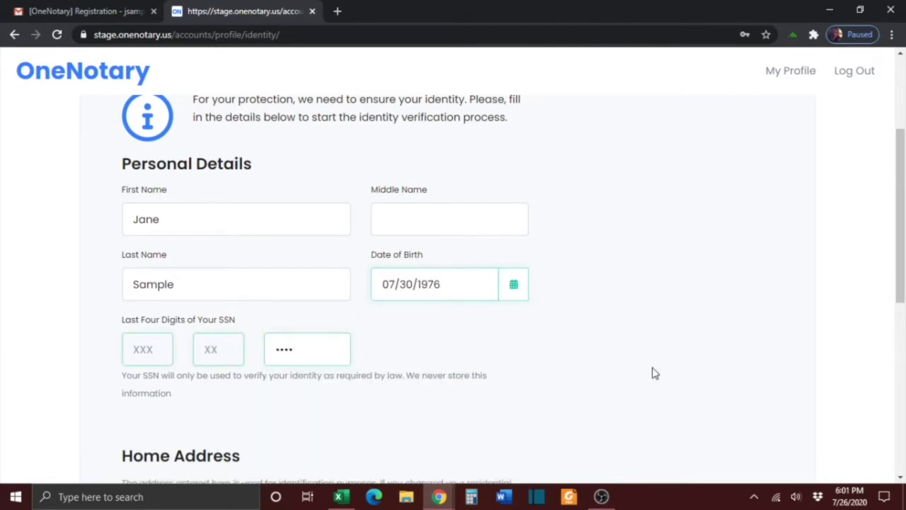
pyautogui.click(902, 481)
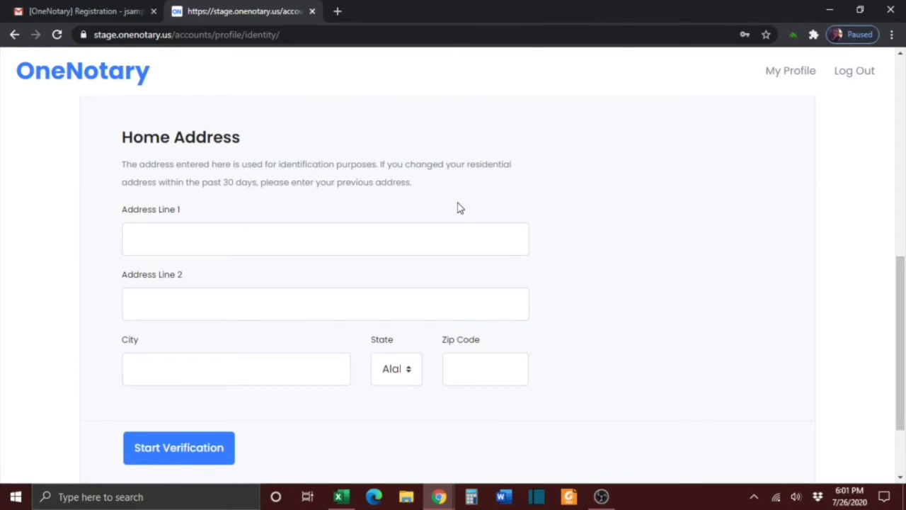
# Enter the home street address, city, Texas and zip code, then start identity verification
pyautogui.click(447, 244)
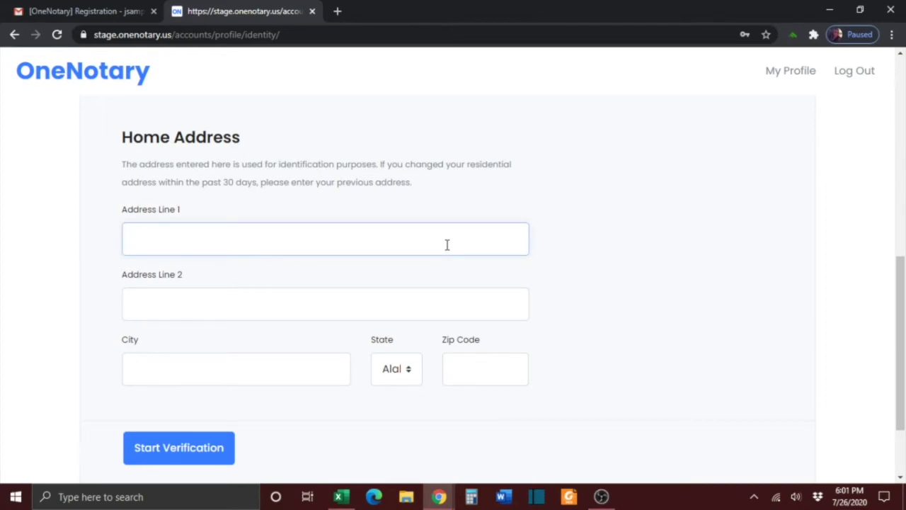
pyautogui.write('2120 Old Main Street')
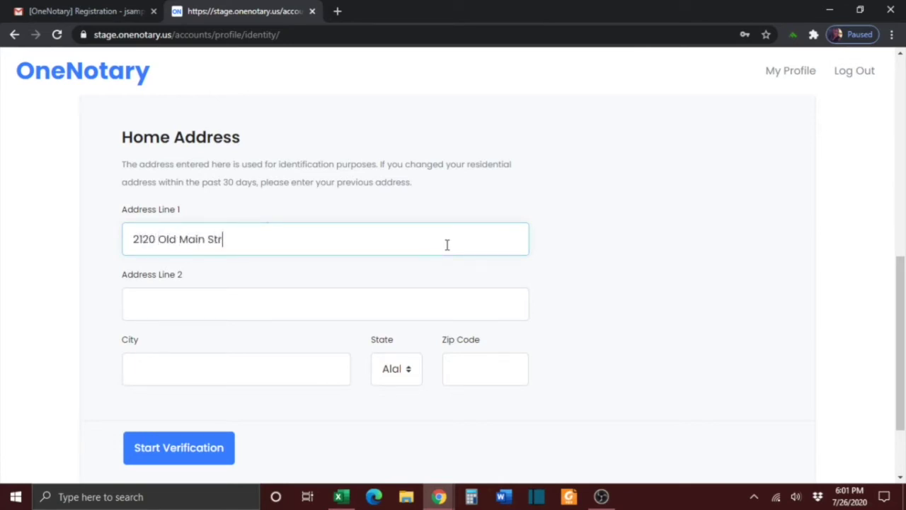
pyautogui.click(320, 362)
pyautogui.write('Anytown')
pyautogui.press('Tab')
pyautogui.write('tex')
pyautogui.press('Tab')
pyautogui.write('12')
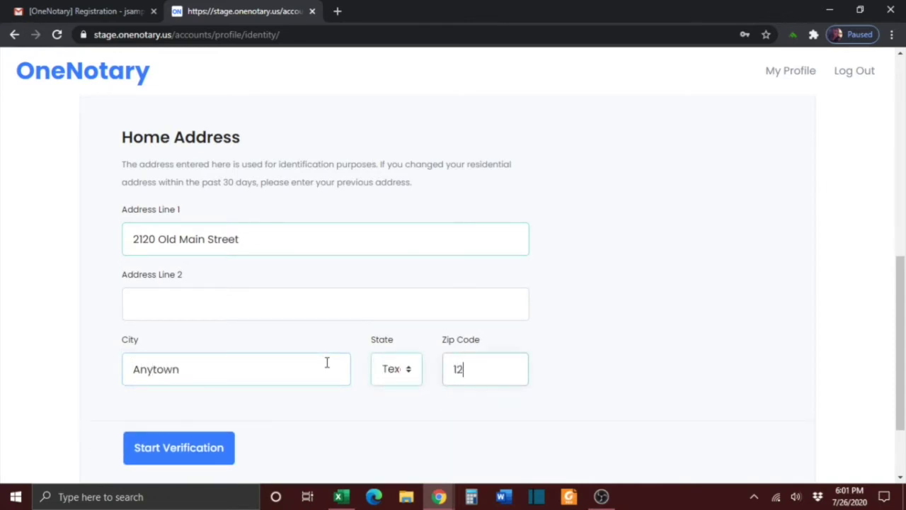
pyautogui.write('345')
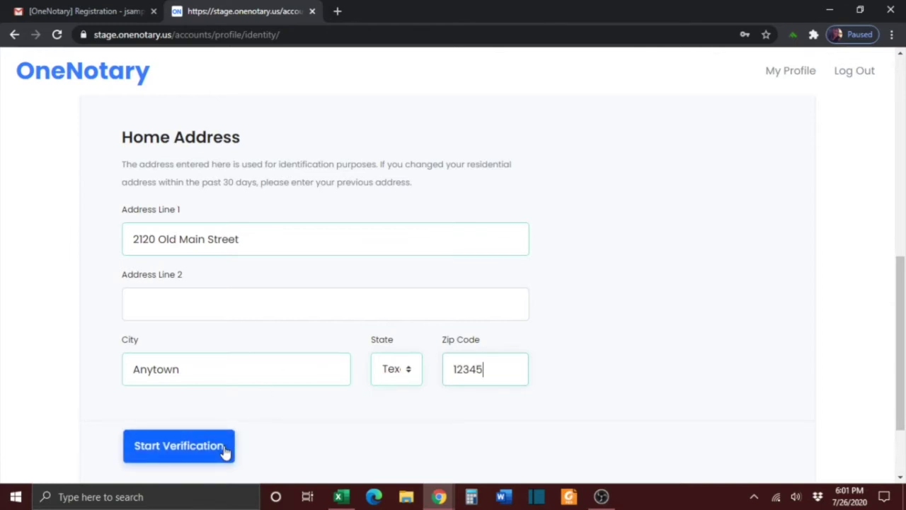
pyautogui.click(179, 446)
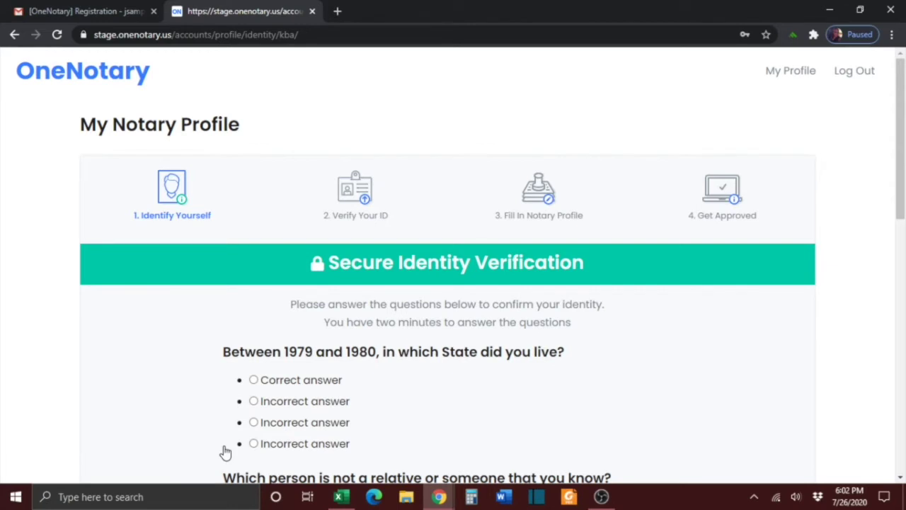
# Choose 'Correct answer' for all five questions, including the county, property purchase and ANY STREET city ones
pyautogui.scroll(-3, 225, 452)
pyautogui.scroll(-1, 225, 452)
pyautogui.click(253, 162)
pyautogui.click(253, 352)
pyautogui.scroll(-4, 479, 419)
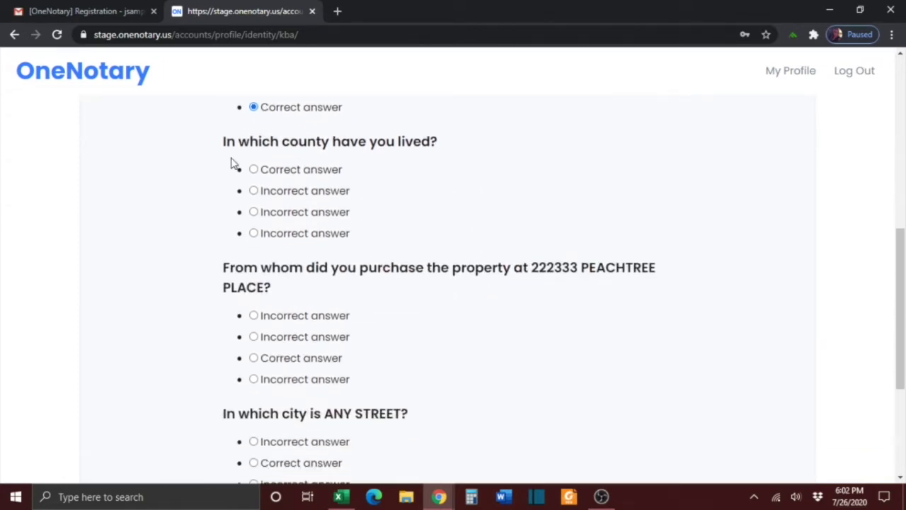
pyautogui.click(254, 170)
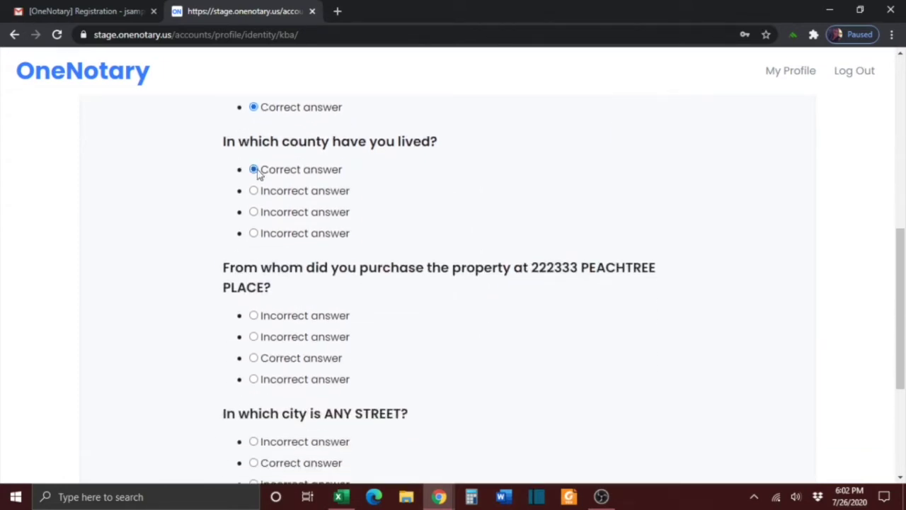
pyautogui.click(254, 358)
pyautogui.scroll(-3, 418, 374)
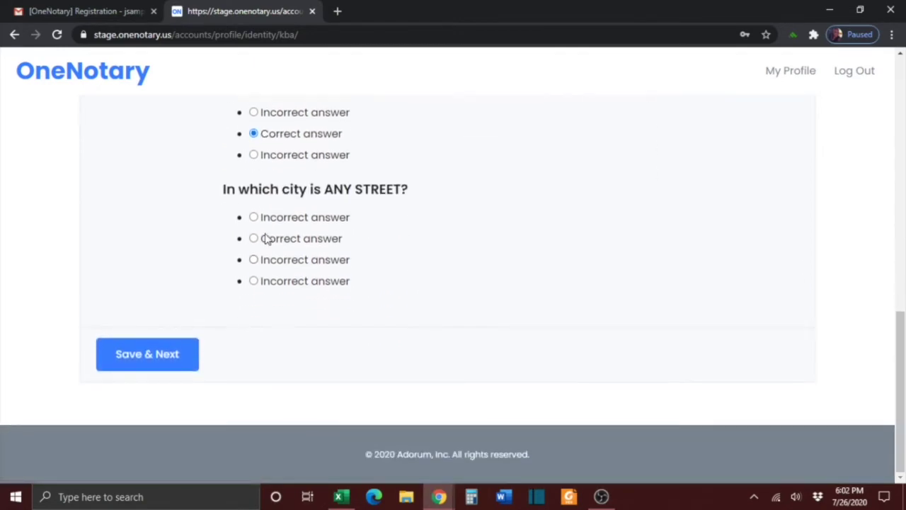
pyautogui.click(254, 239)
# Save the verification answers and enter the mobile phone number on the driver's license step
pyautogui.click(167, 352)
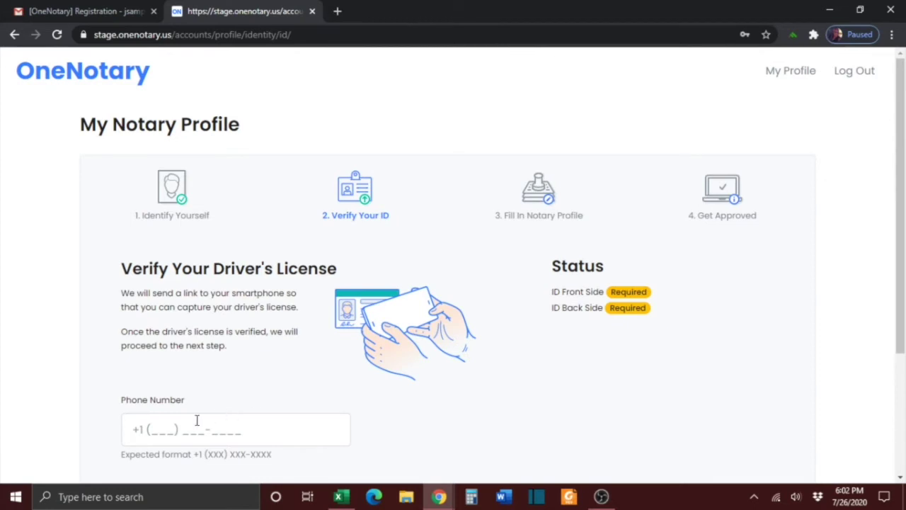
pyautogui.click(173, 429)
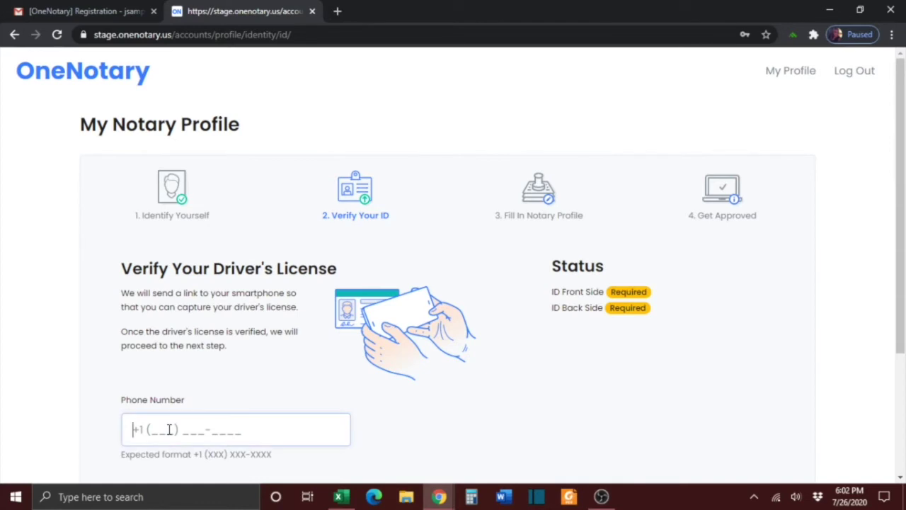
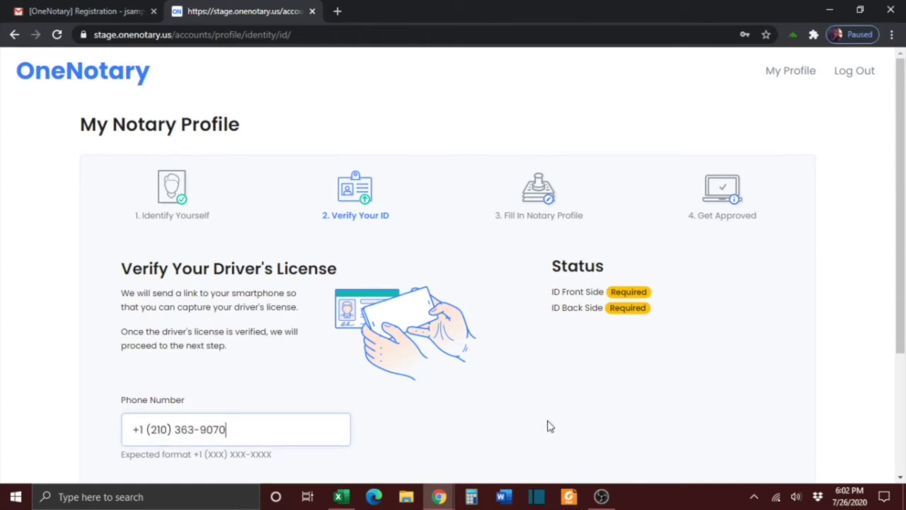
pyautogui.scroll(-1, 549, 425)
pyautogui.scroll(-1, 549, 425)
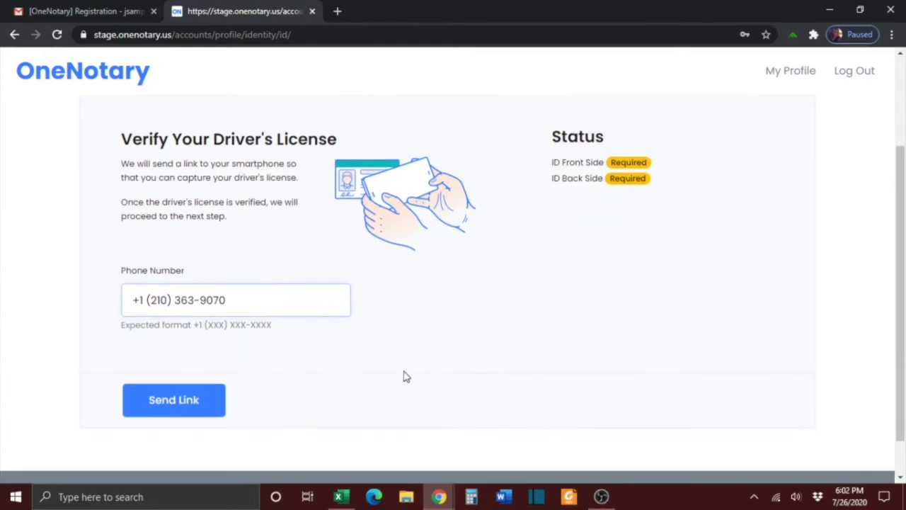
# Send the license-capture link to the phone and wait for ID Verification is Successful
pyautogui.click(197, 414)
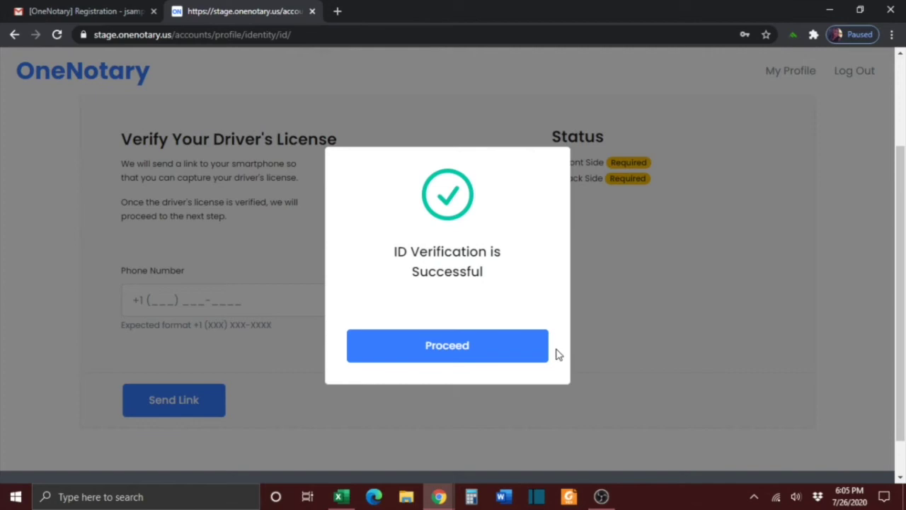
# Proceed to the notary profile form and upload Headshot.jpg as the profile photo
pyautogui.click(517, 354)
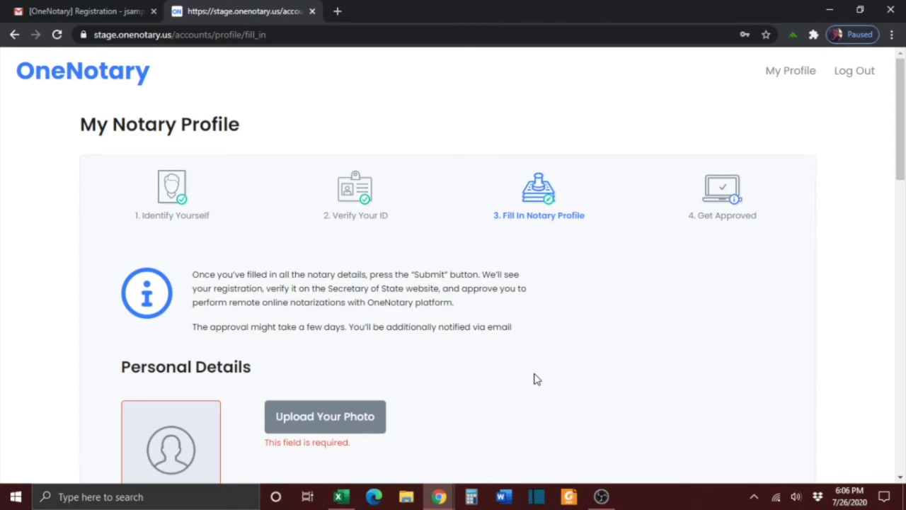
pyautogui.scroll(-3, 537, 379)
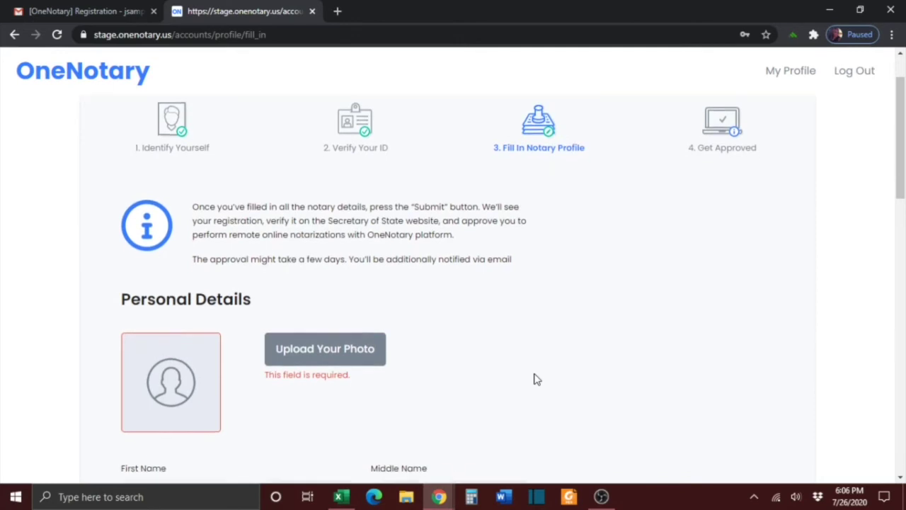
pyautogui.scroll(-2, 537, 380)
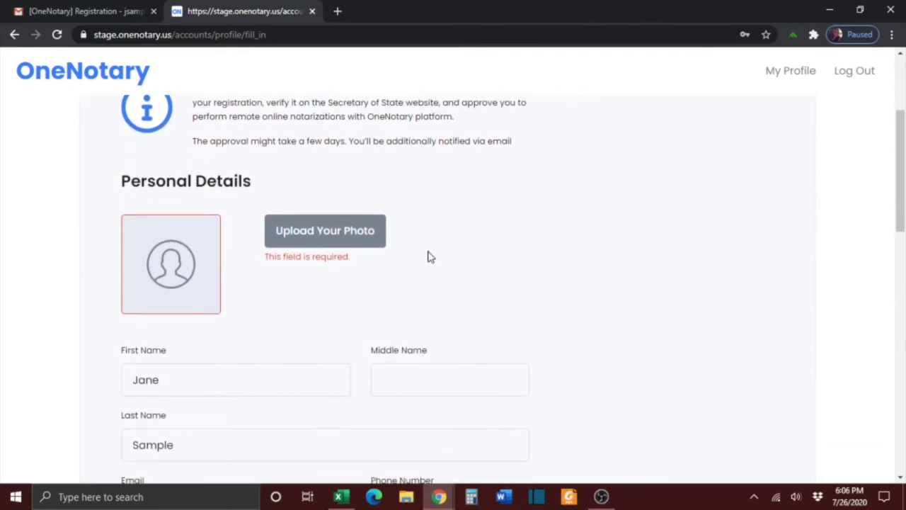
pyautogui.click(372, 242)
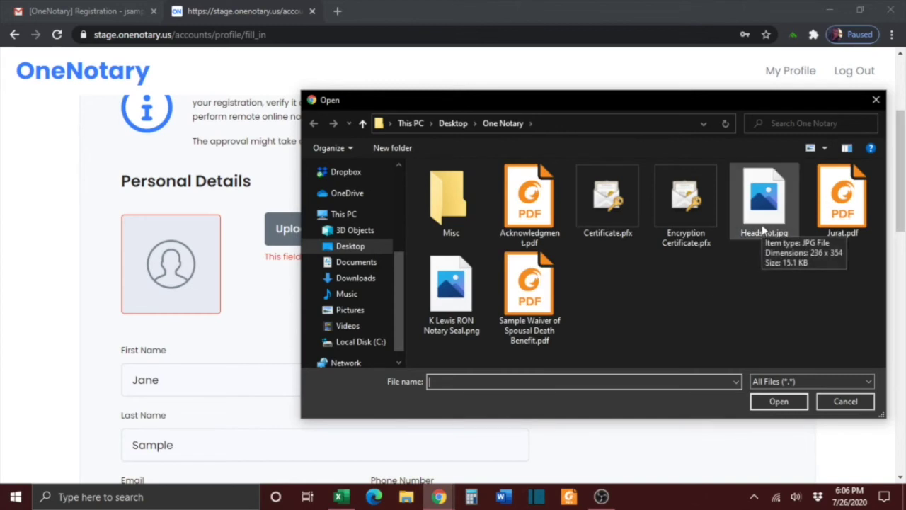
pyautogui.click(762, 224)
pyautogui.click(778, 400)
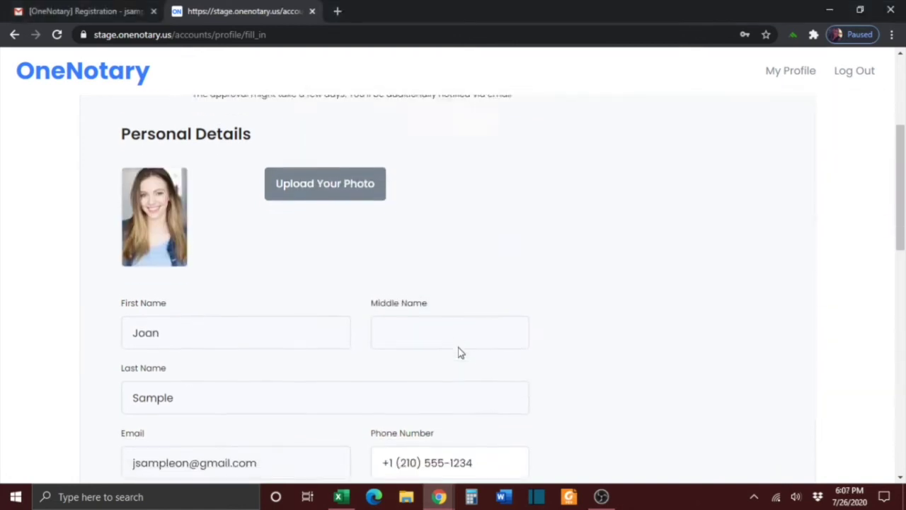
# Review the Notary Details commission number and the 04/01/2024 commission expiry date
pyautogui.scroll(-1, 457, 350)
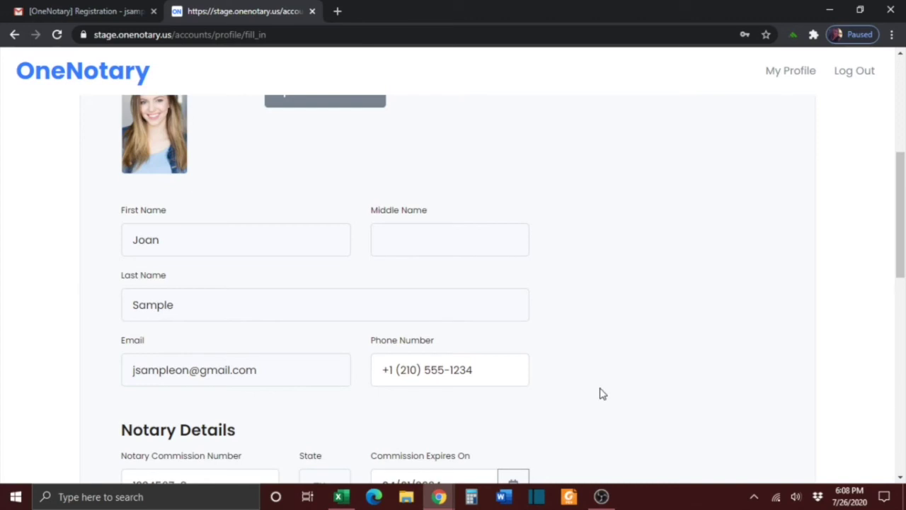
pyautogui.scroll(-3, 599, 364)
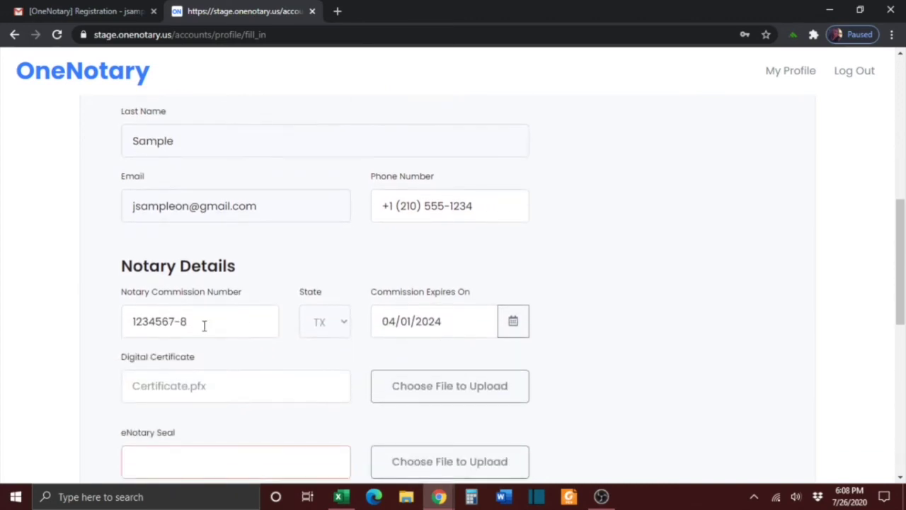
pyautogui.click(198, 323)
pyautogui.click(442, 328)
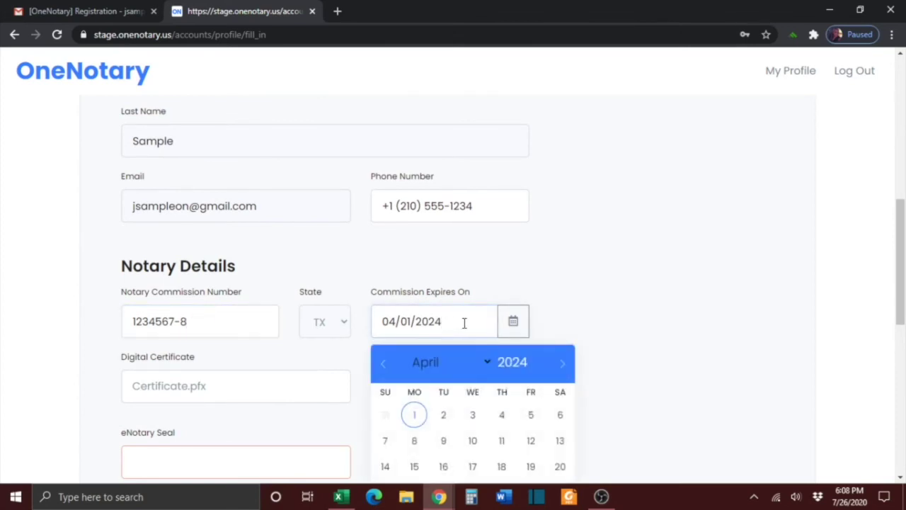
pyautogui.click(634, 313)
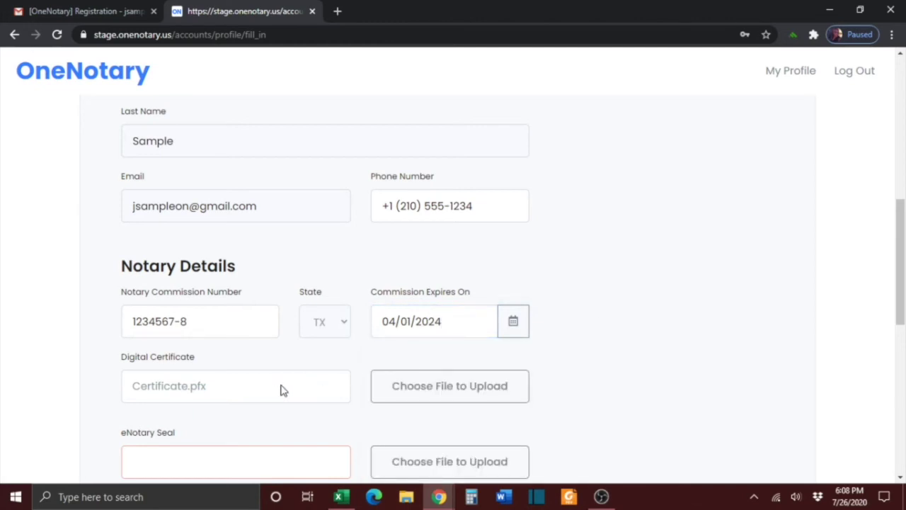
# Upload Certificate.pfx as the Digital Certificate and apply its certificate password
pyautogui.click(396, 398)
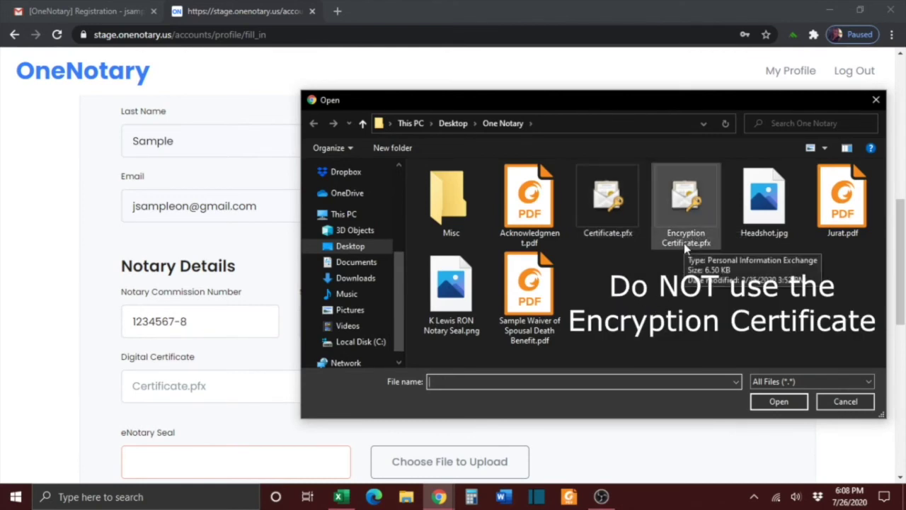
pyautogui.doubleClick(608, 207)
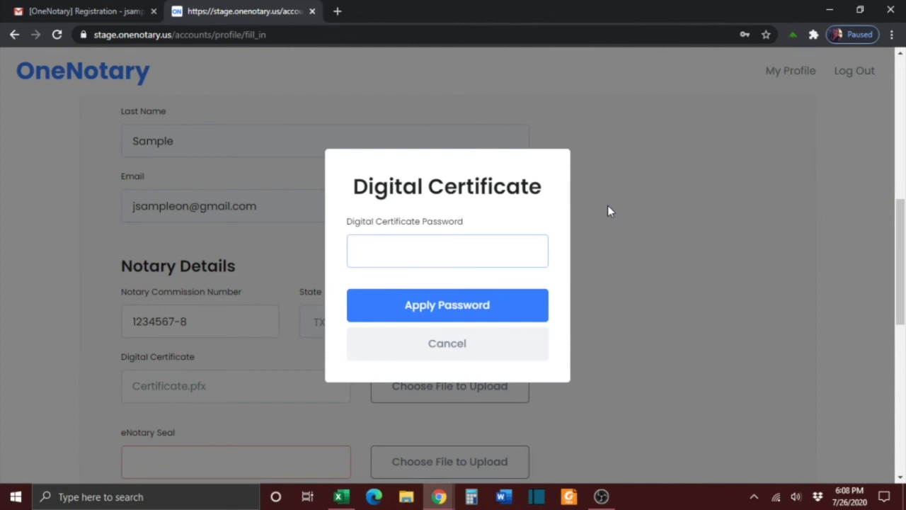
pyautogui.write('••••••••••')
pyautogui.click(514, 303)
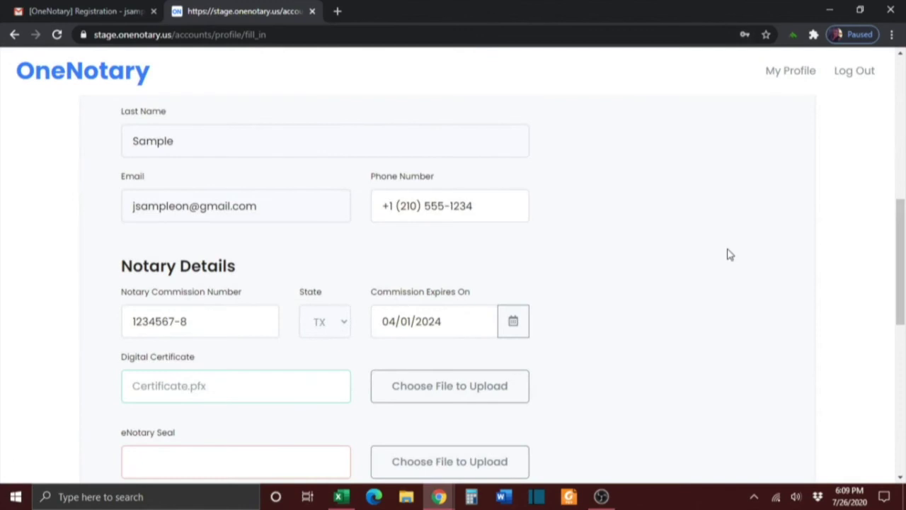
# Upload the notary seal PNG image into the eNotary Seal field
pyautogui.scroll(-2, 589, 335)
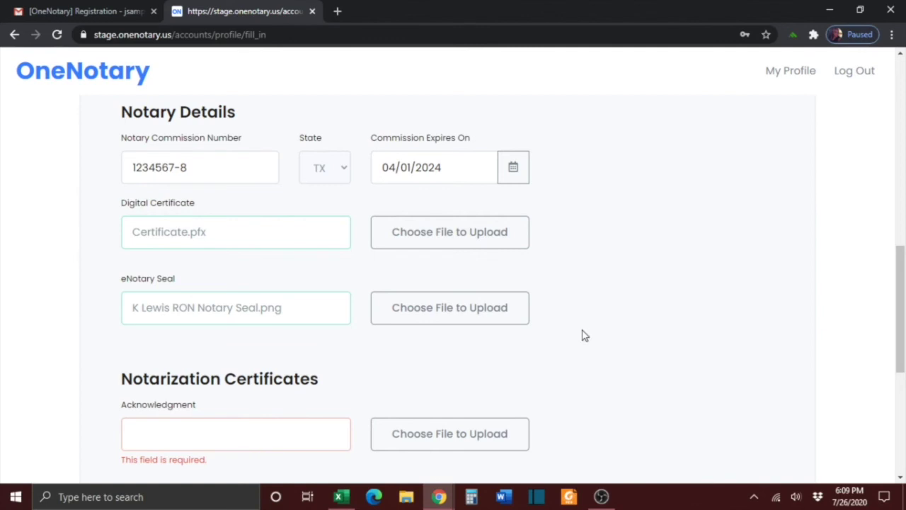
pyautogui.click(462, 307)
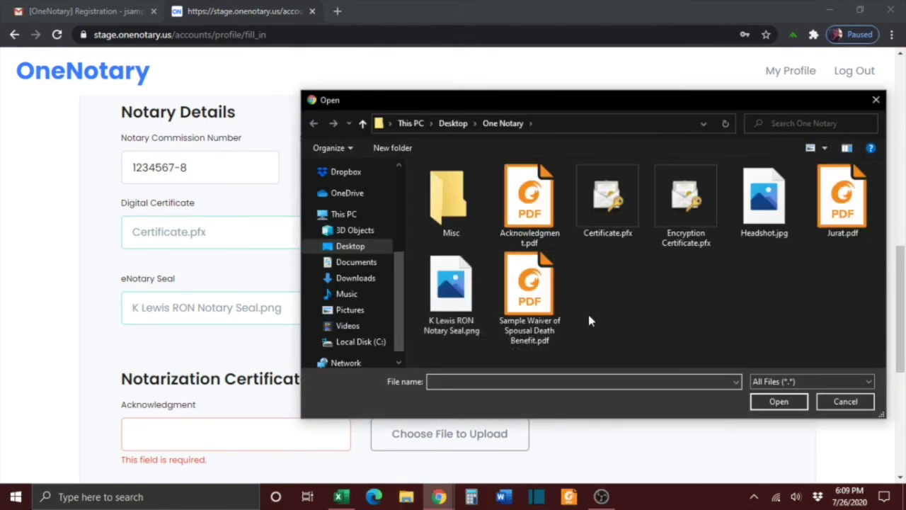
pyautogui.click(465, 320)
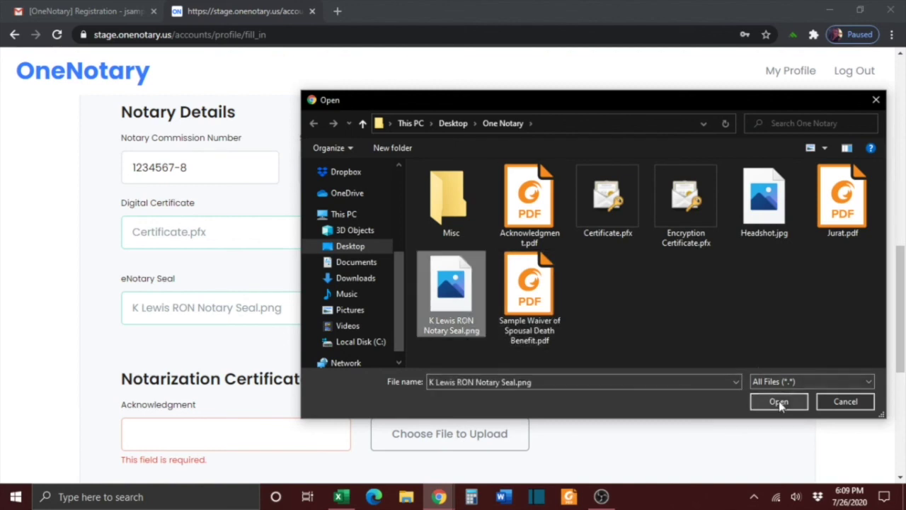
pyautogui.click(779, 400)
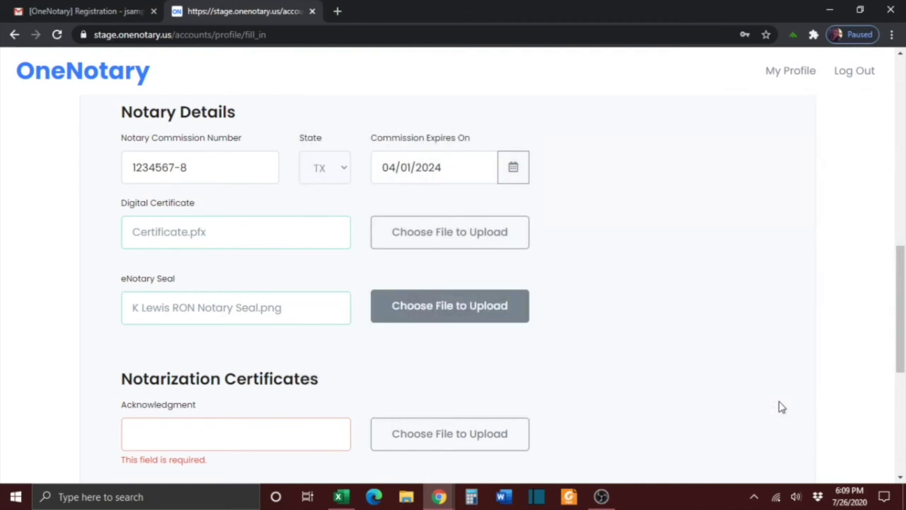
pyautogui.scroll(-2, 781, 408)
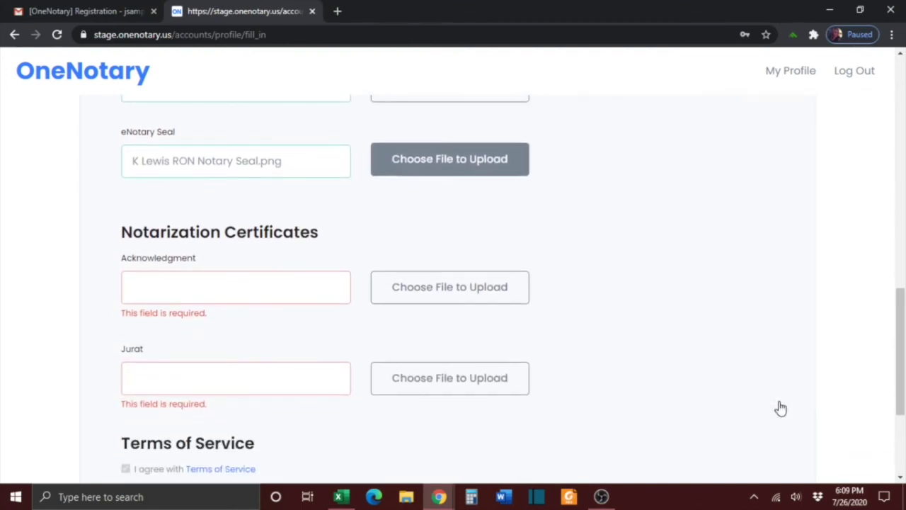
pyautogui.press('Tab')
# Upload Acknowledgment.pdf as the Acknowledgment notarization certificate
pyautogui.click(781, 409)
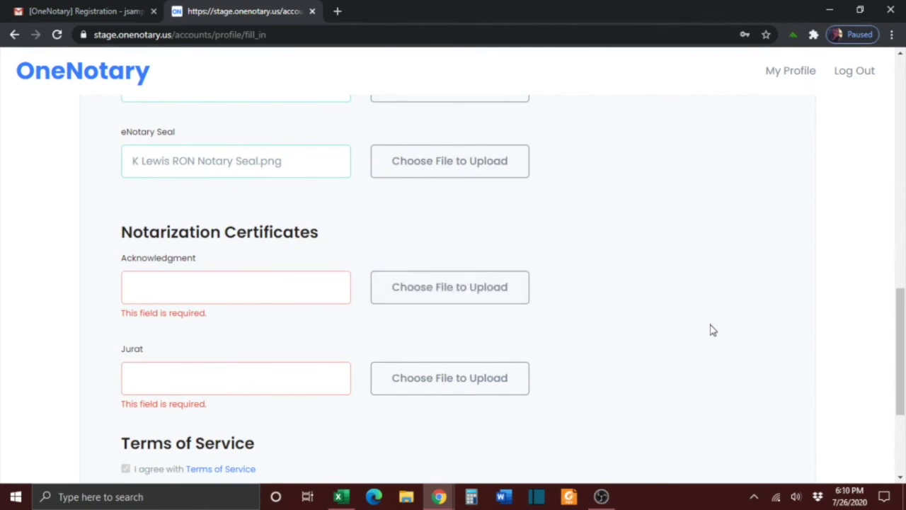
pyautogui.click(496, 302)
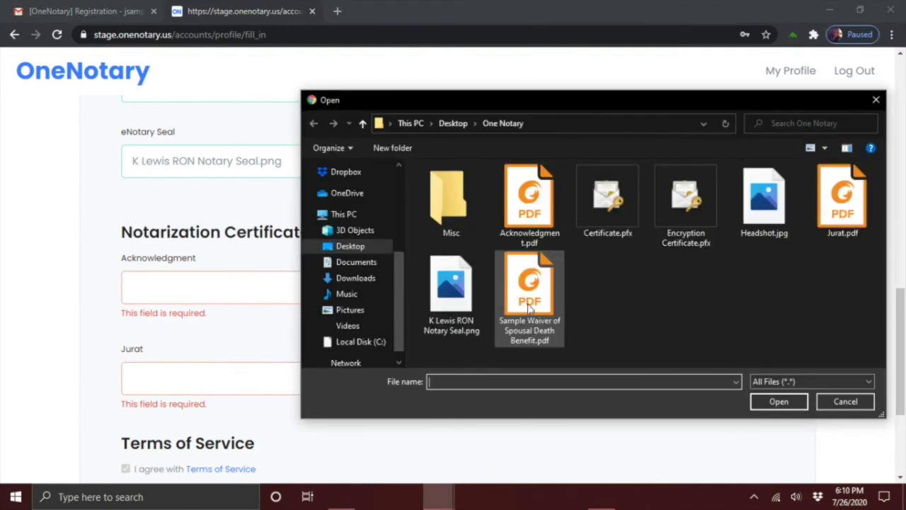
pyautogui.click(530, 202)
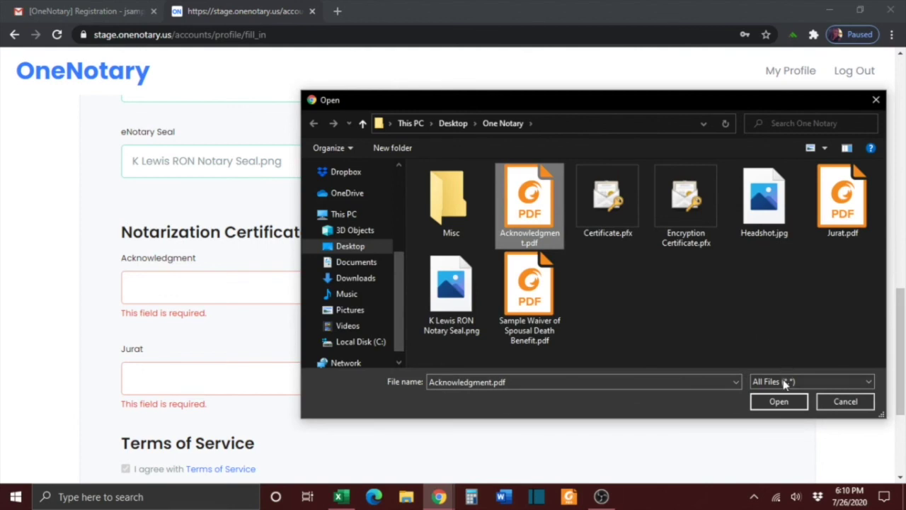
pyautogui.click(782, 403)
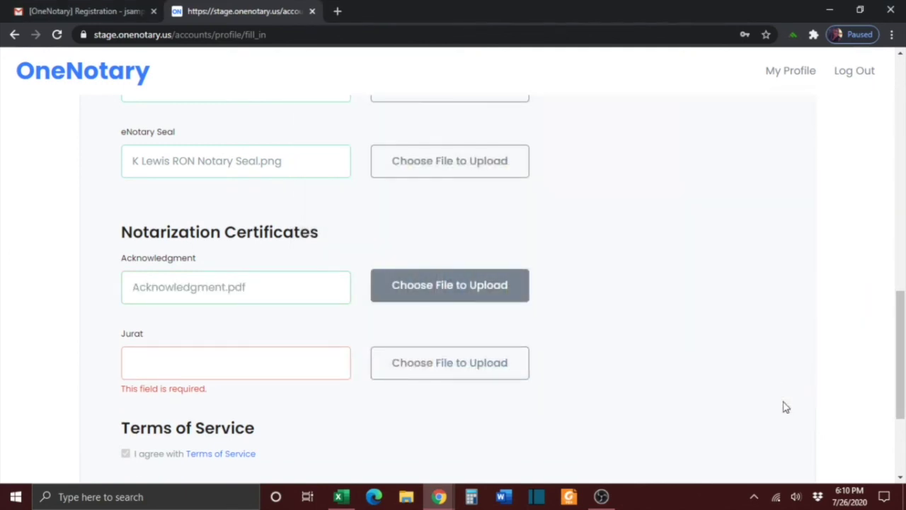
# Upload Jurat.pdf as the Jurat notarization certificate
pyautogui.scroll(-1, 762, 399)
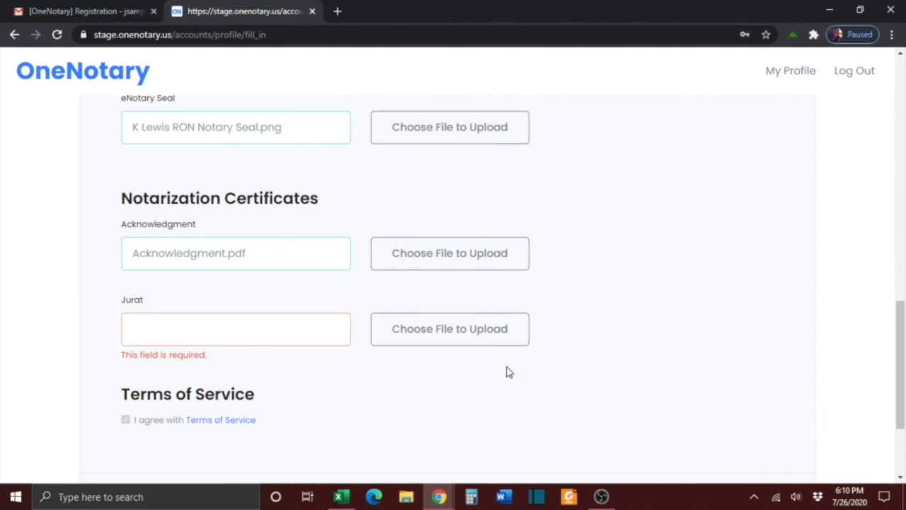
pyautogui.click(486, 341)
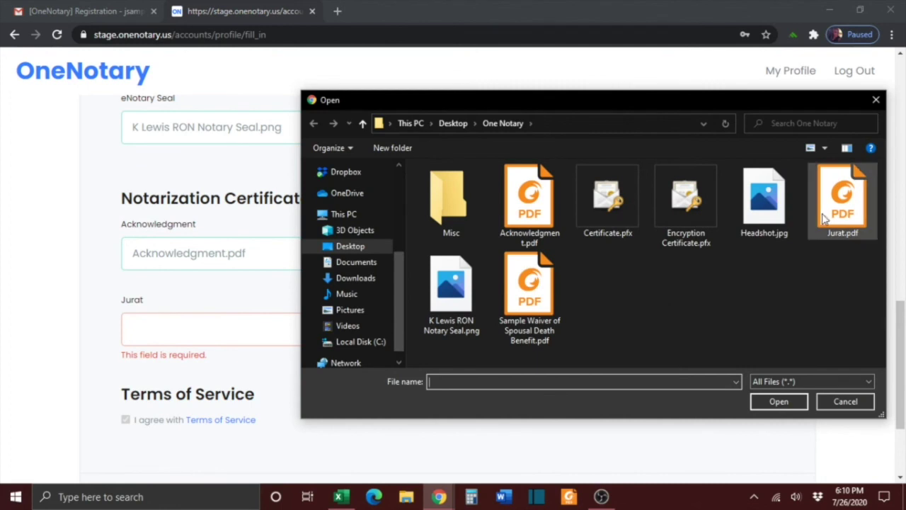
pyautogui.click(825, 218)
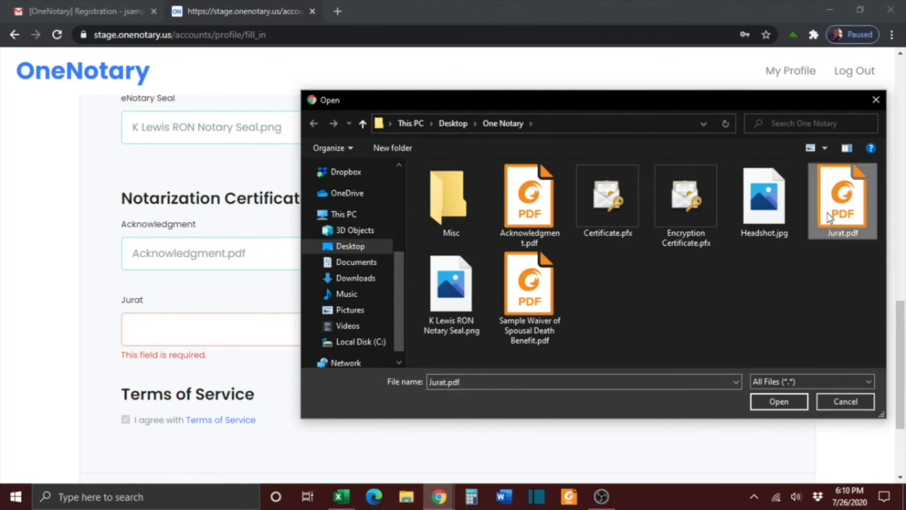
pyautogui.click(783, 401)
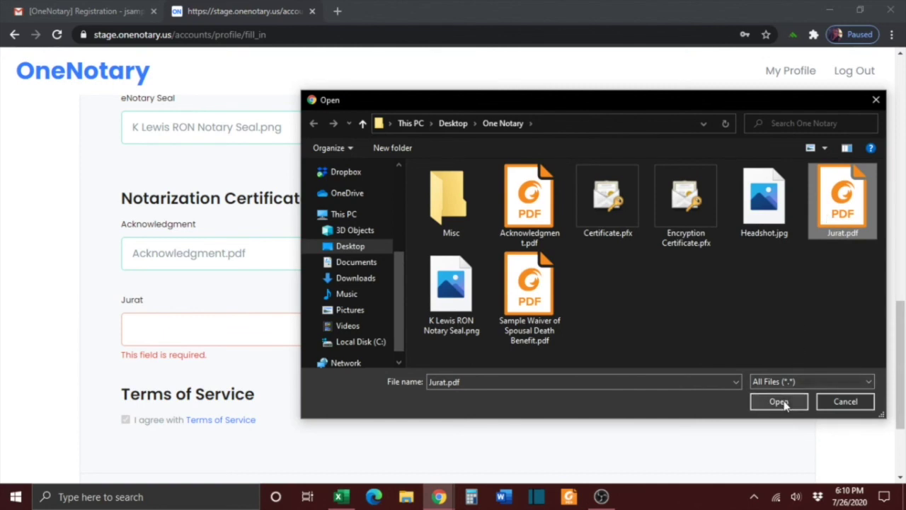
pyautogui.scroll(-1, 783, 406)
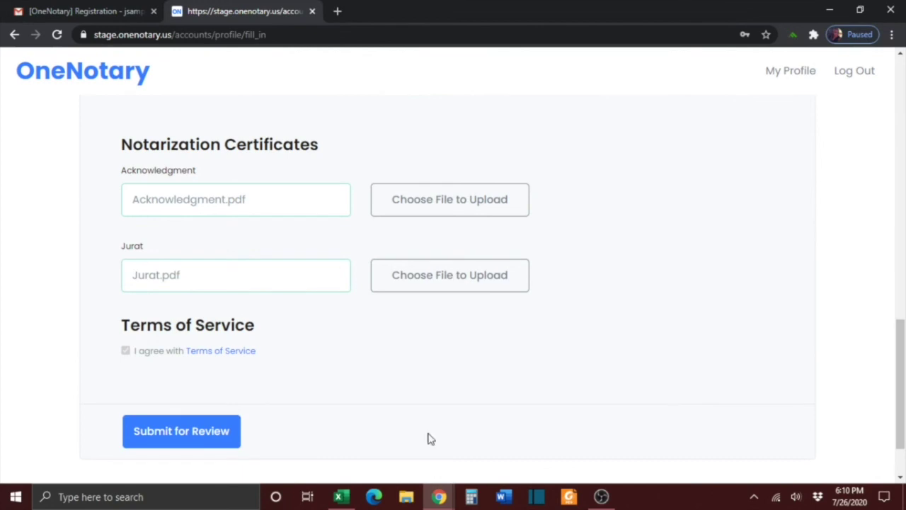
# Submit the completed notary profile for review
pyautogui.click(228, 442)
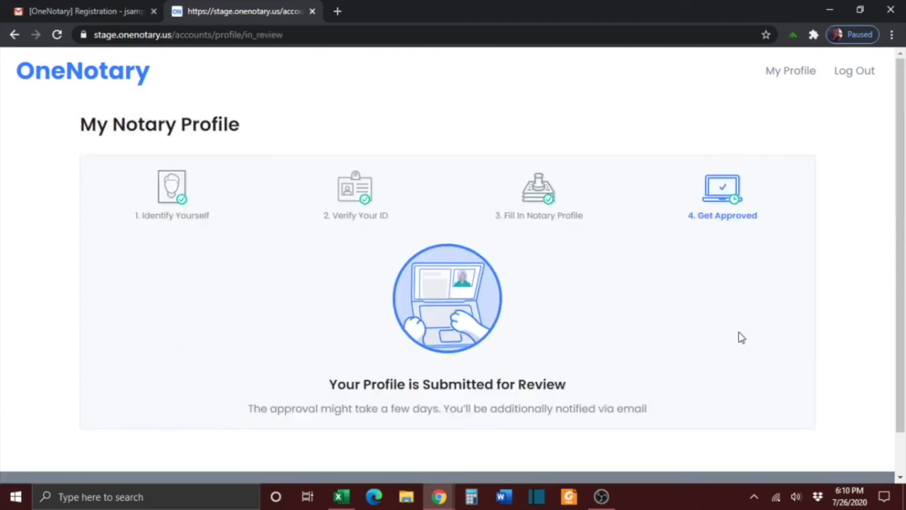